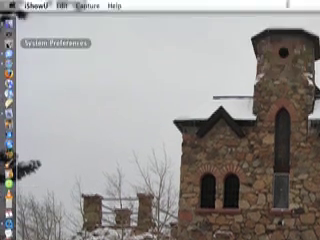
# Launch System Preferences from the Dock to show all preference categories.
pyautogui.click(10, 42)
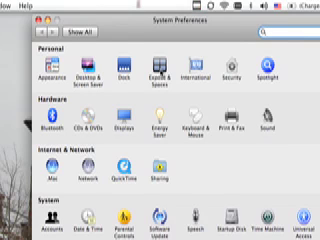
# Use the F8 Spaces overview to visit the file-transfer desktop, then another desktop.
pyautogui.press('F8')
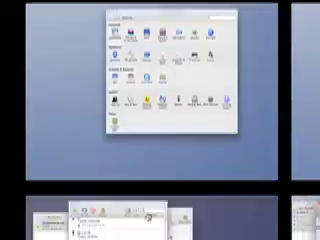
pyautogui.click(146, 175)
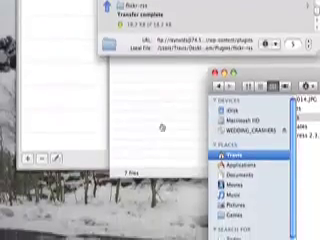
pyautogui.press('F8')
pyautogui.click(255, 85)
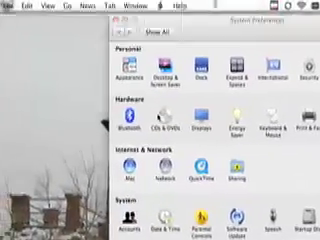
# Switch with Ctrl+arrow keys to the NetNewsWire desktop and show all four spaces.
pyautogui.hotkey('ctrl', 'Right')
pyautogui.hotkey('ctrl', 'Right')
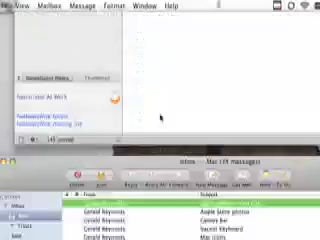
pyautogui.hotkey('ctrl', 'Left')
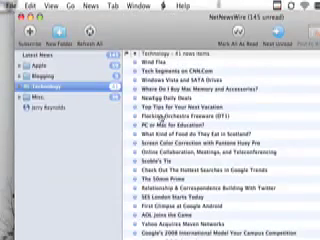
pyautogui.press('F8')
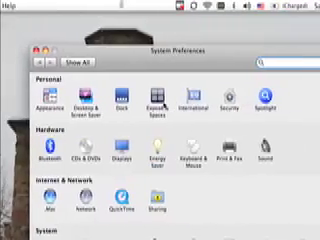
# Set the Exposé & Spaces grid to 4 rows by 4 columns and start an application assignment.
pyautogui.click(159, 102)
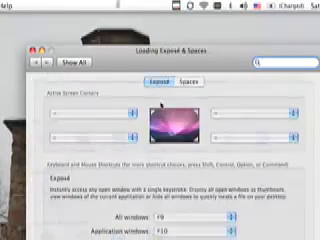
pyautogui.click(180, 87)
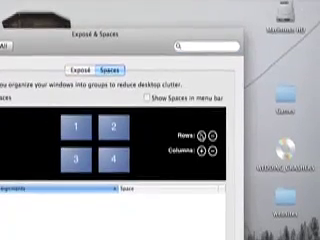
pyautogui.click(201, 136)
pyautogui.click(201, 136)
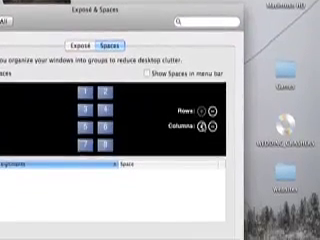
pyautogui.click(201, 141)
pyautogui.click(201, 141)
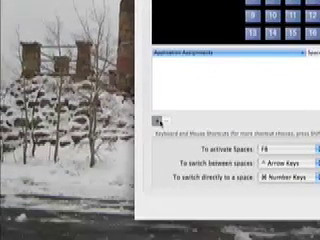
pyautogui.click(158, 121)
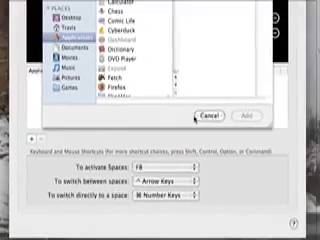
# Cancel the application picker, then toggle Show Spaces in menu bar on and off.
pyautogui.click(308, 100)
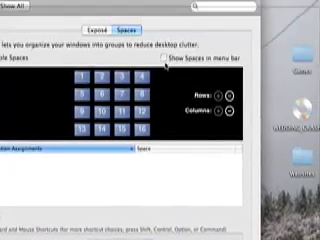
pyautogui.click(161, 82)
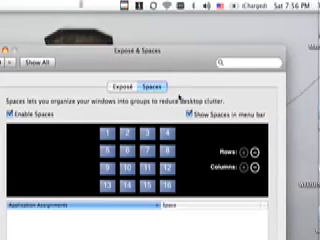
pyautogui.click(146, 115)
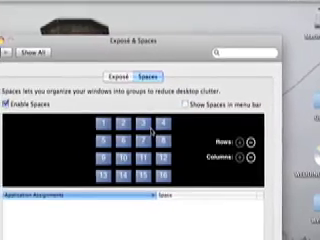